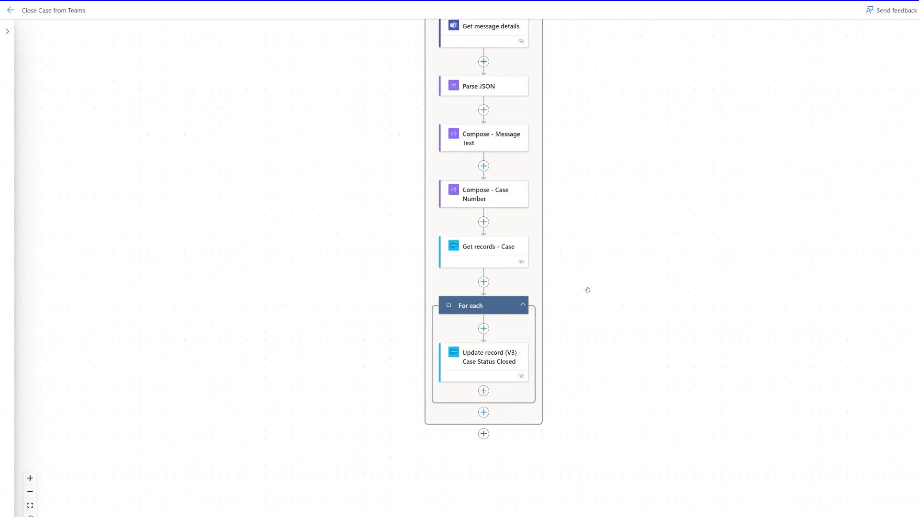
Step: Insert a Condition step before the For each loop
left_click(483, 283)
left_click(515, 272)
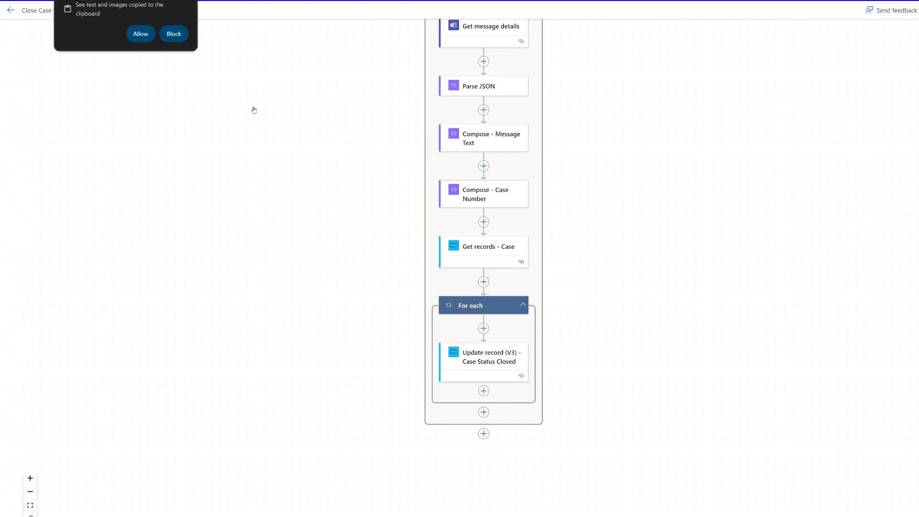
left_click(129, 38)
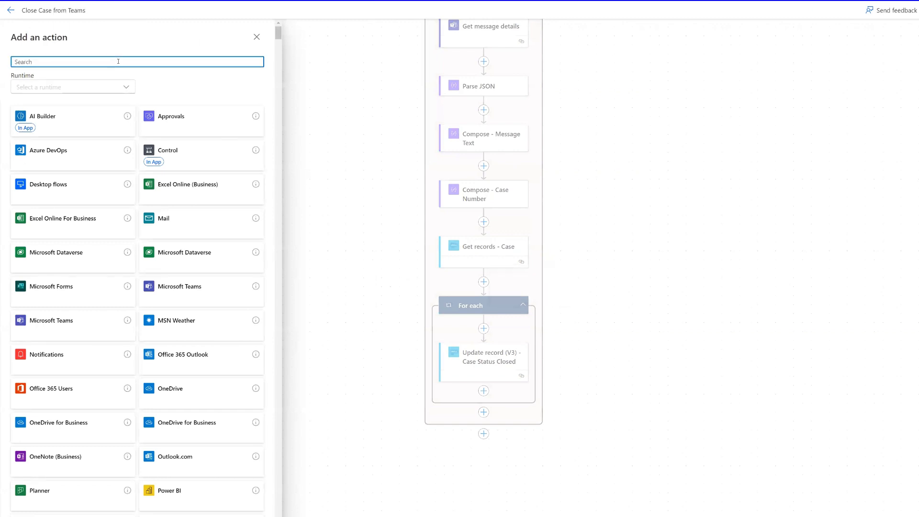
type("condition")
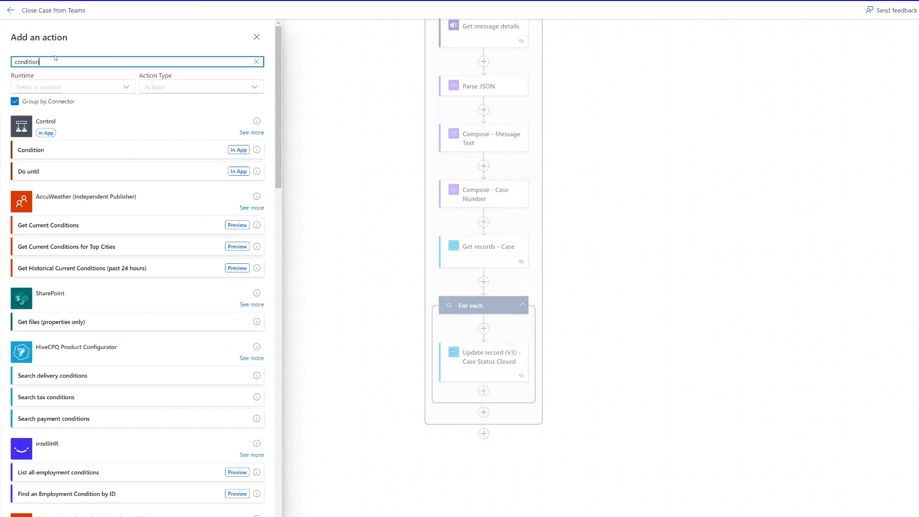
left_click(52, 150)
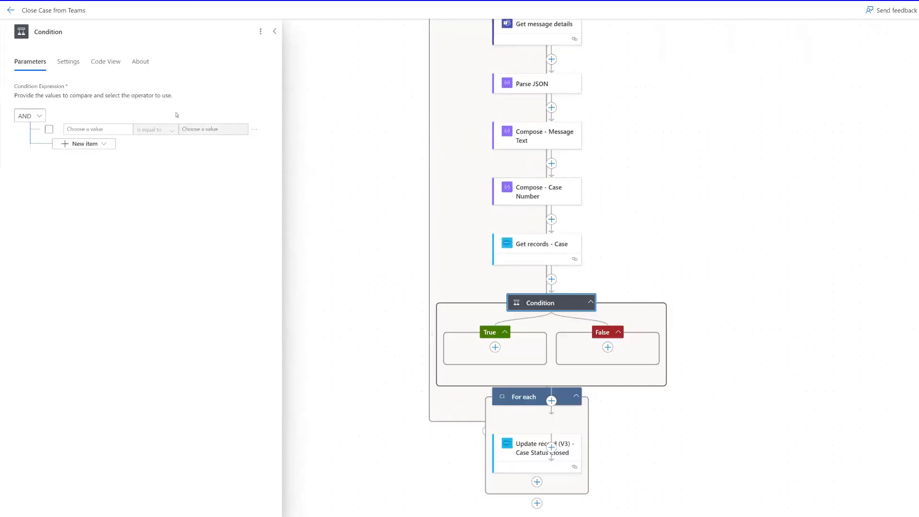
Step: Make the Condition check whether From User Display Name equals the first user's full name
left_click(94, 129)
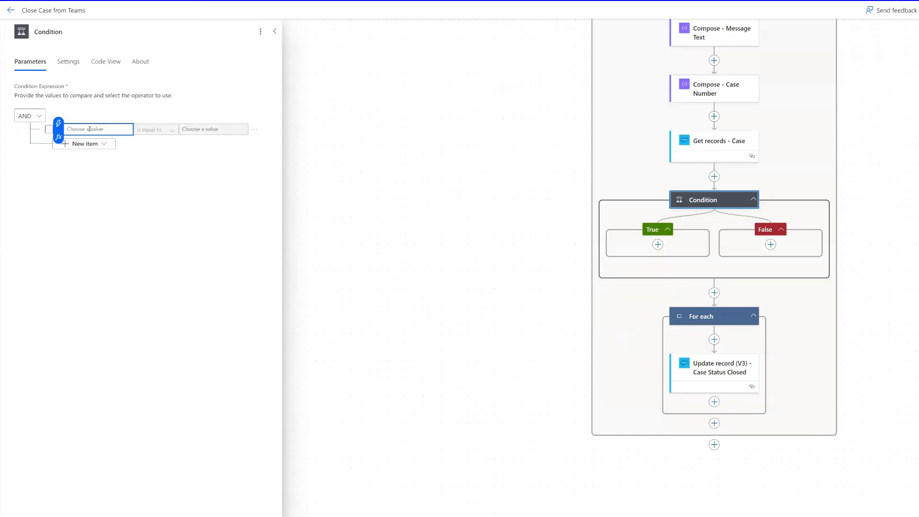
left_click(58, 123)
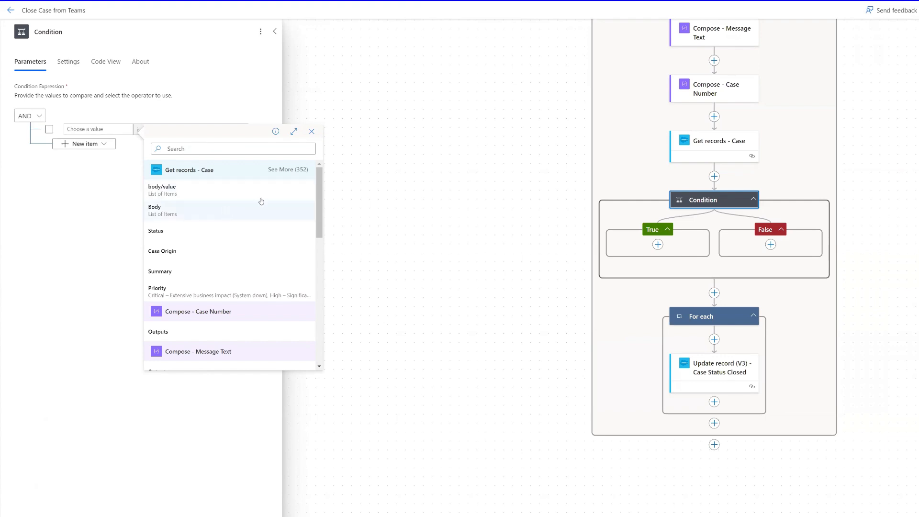
scroll(223, 213, "down", 2)
scroll(630, 143, "up", 4)
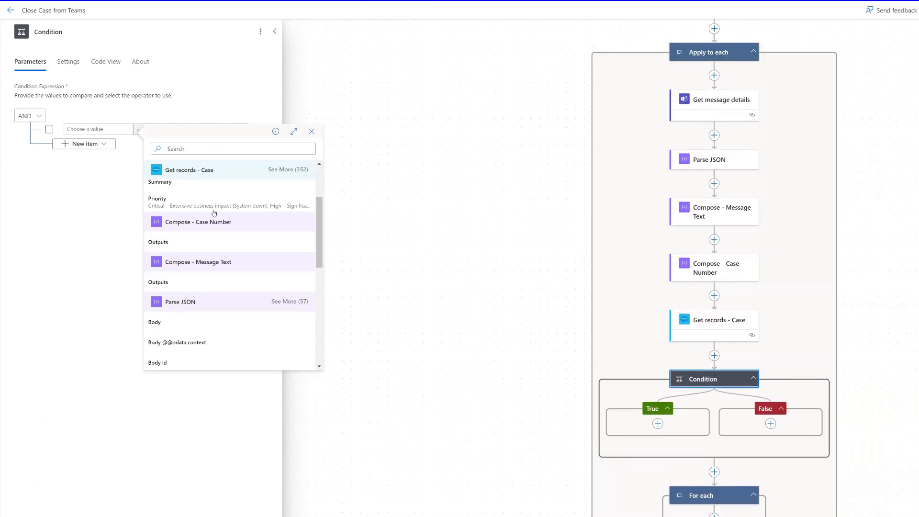
left_click(205, 148)
type("user")
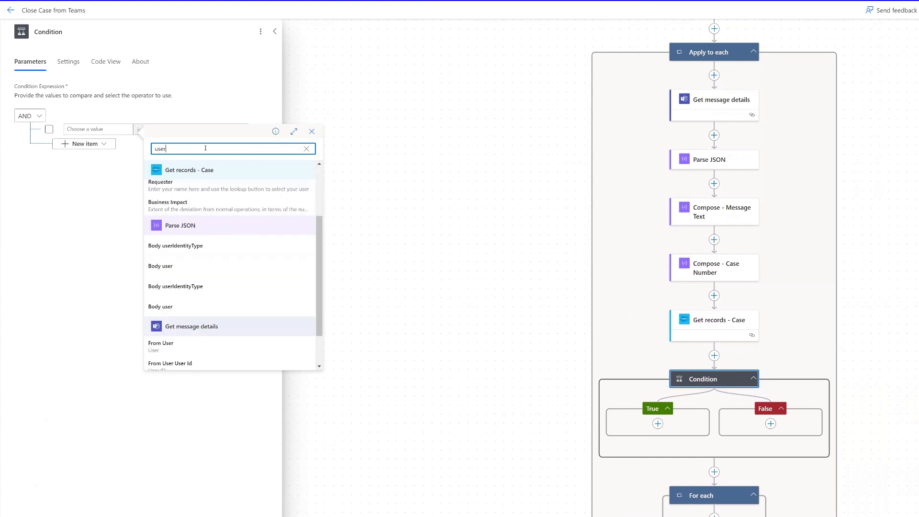
type("di")
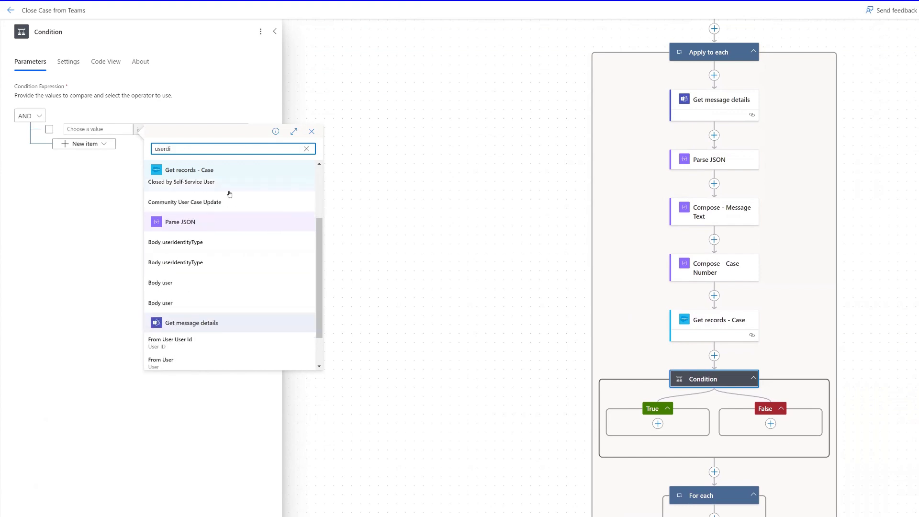
scroll(209, 309, "down", 1)
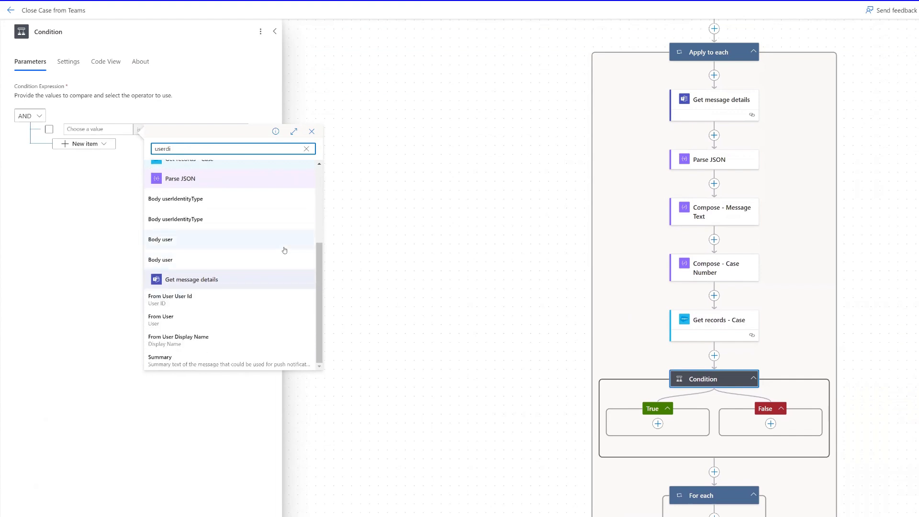
scroll(284, 250, "up", 3)
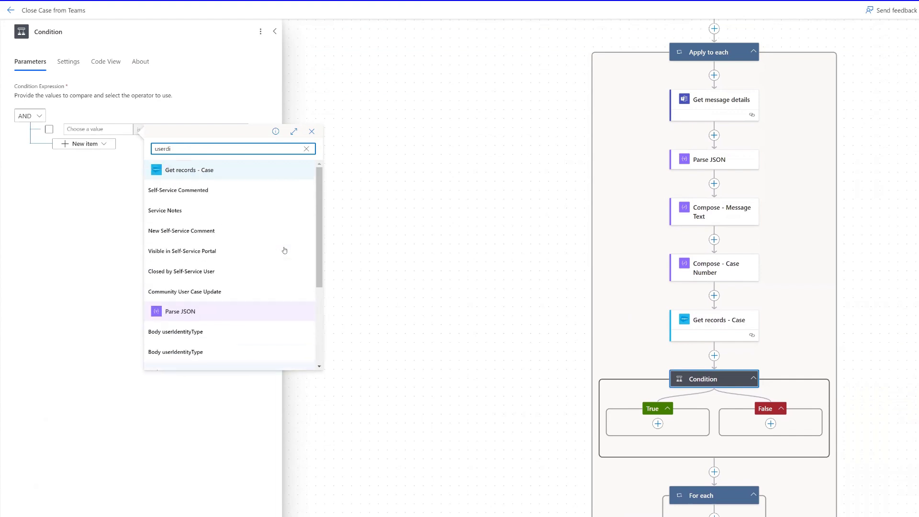
scroll(268, 268, "down", 3)
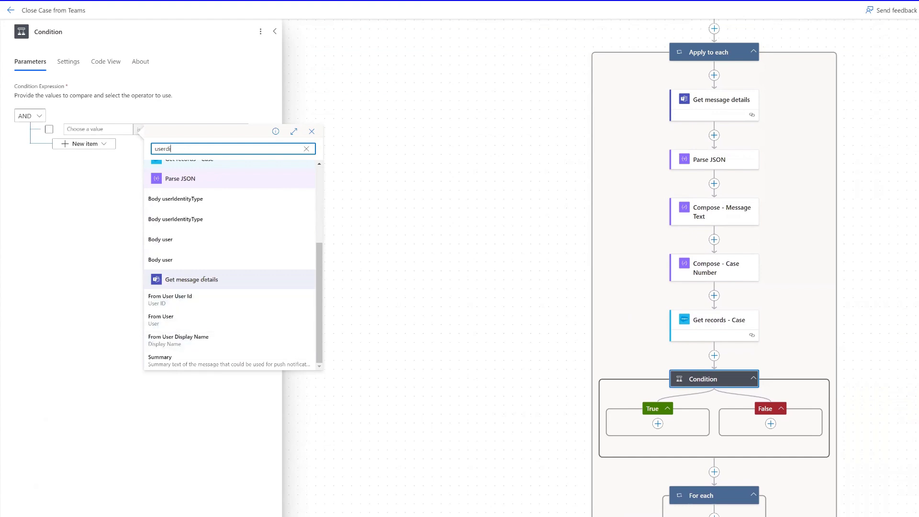
left_click(194, 340)
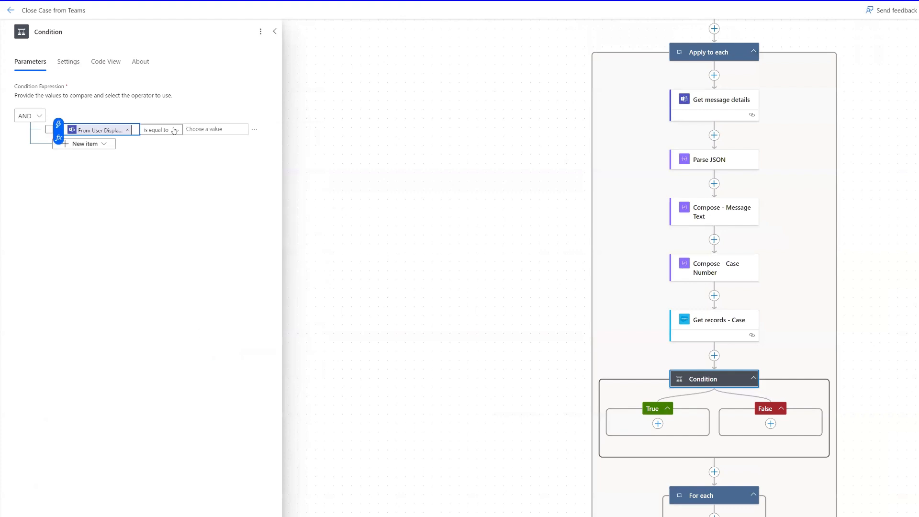
left_click(218, 129)
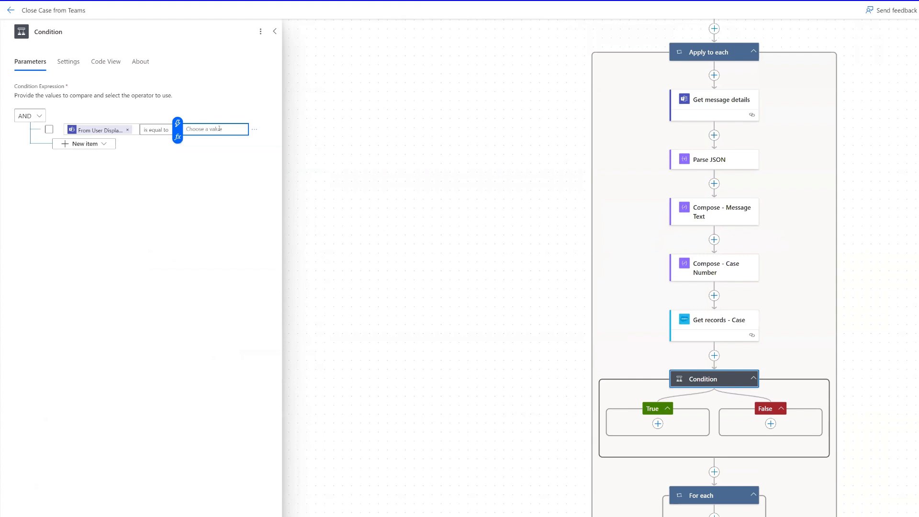
Step: Add a Compose action to the True branch titled 'Compose - SF User ID - <first user>'
left_click(658, 424)
left_click(689, 423)
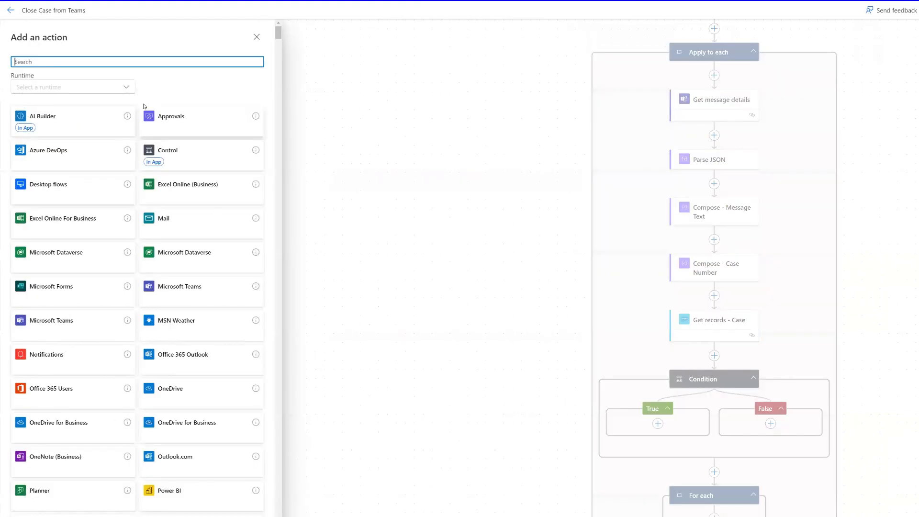
type("compose")
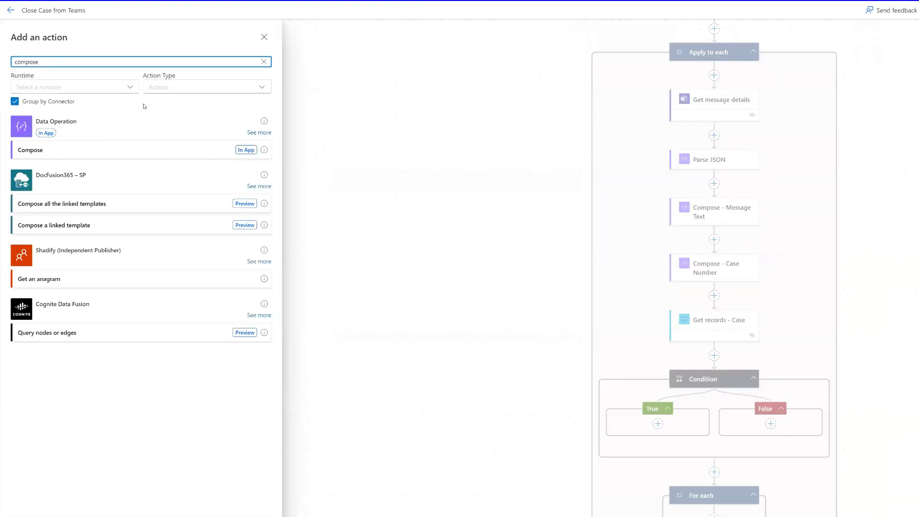
left_click(53, 150)
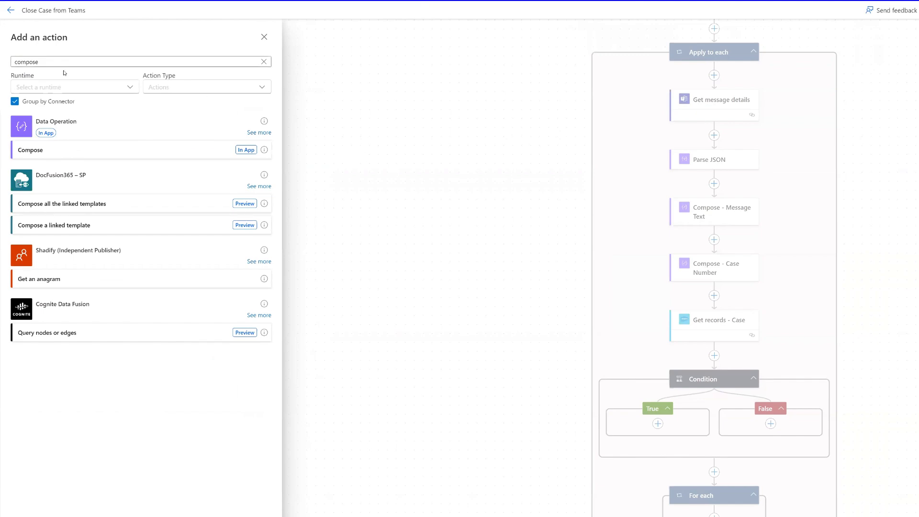
left_click(67, 151)
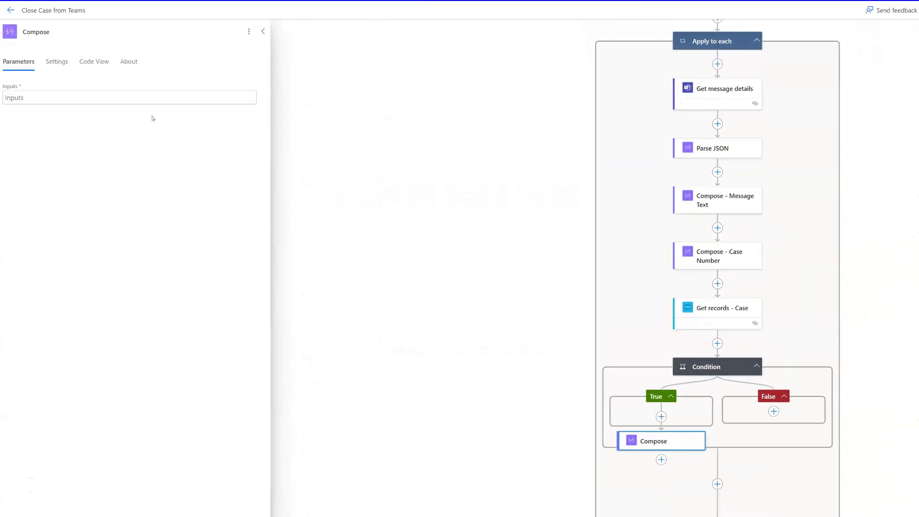
left_click(125, 40)
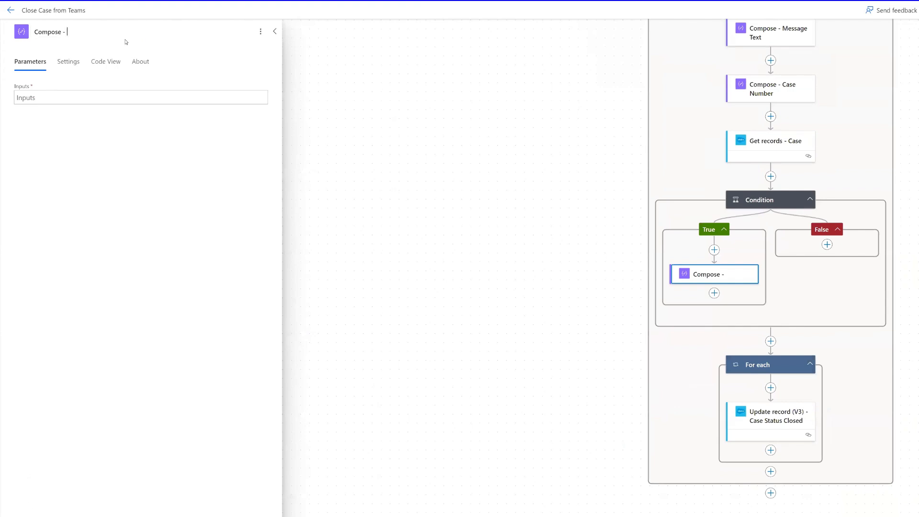
type("- SF")
key("BackSpace")
key("BackSpace")
type("SF User ID -")
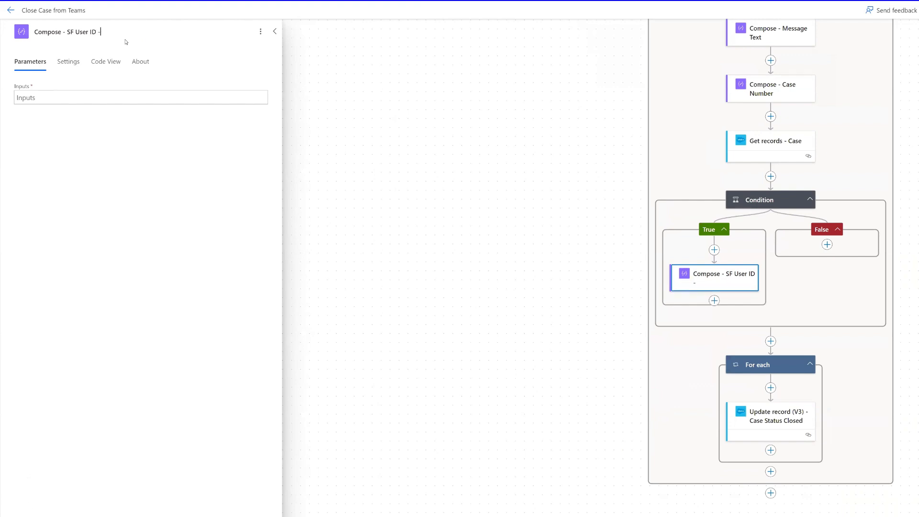
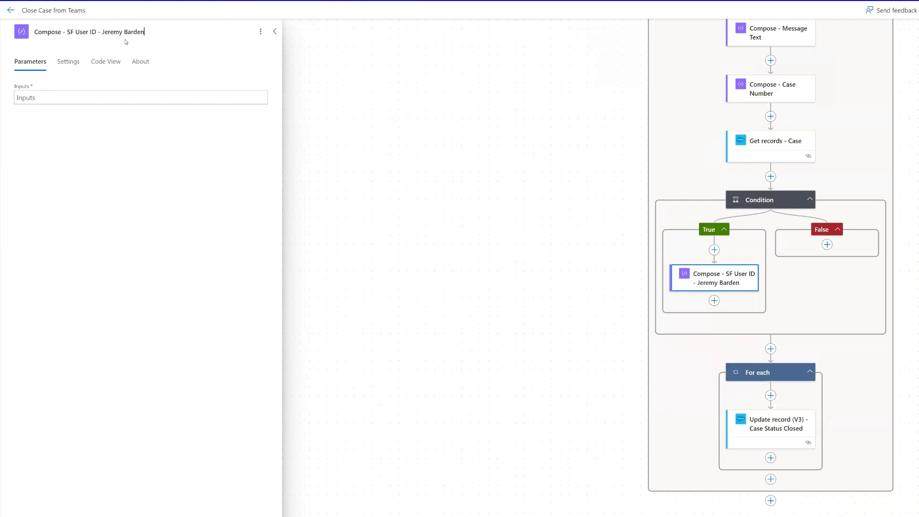
Step: Paste the first user's Salesforce user ID into the Compose Inputs
left_click(41, 99)
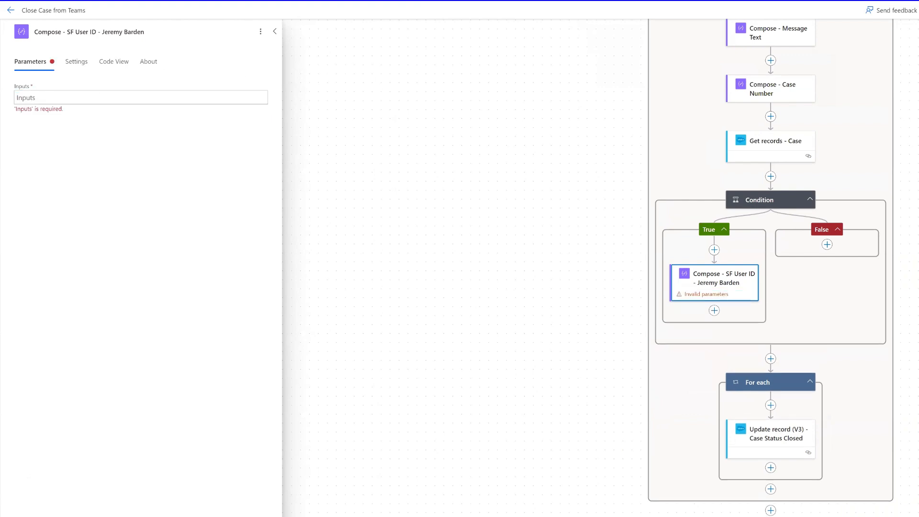
left_click(48, 98)
type("0050h00000IW5pPAAT")
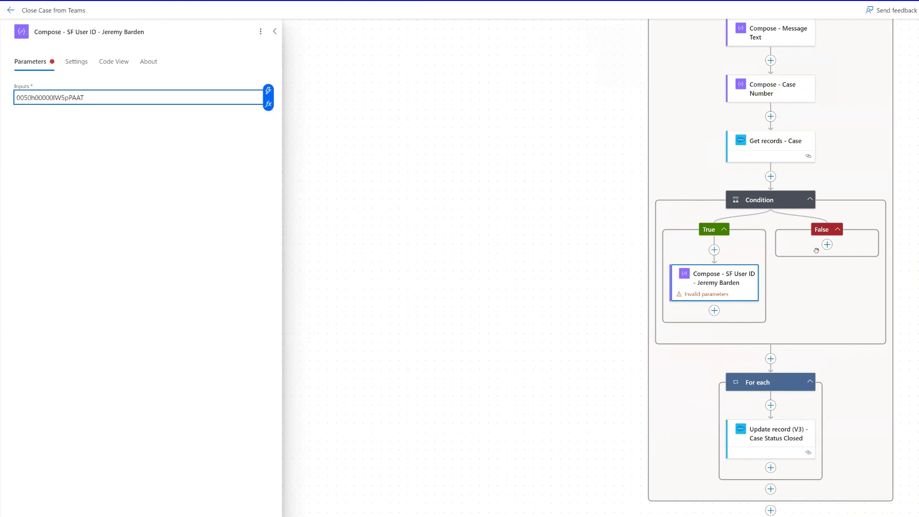
left_click(361, 208)
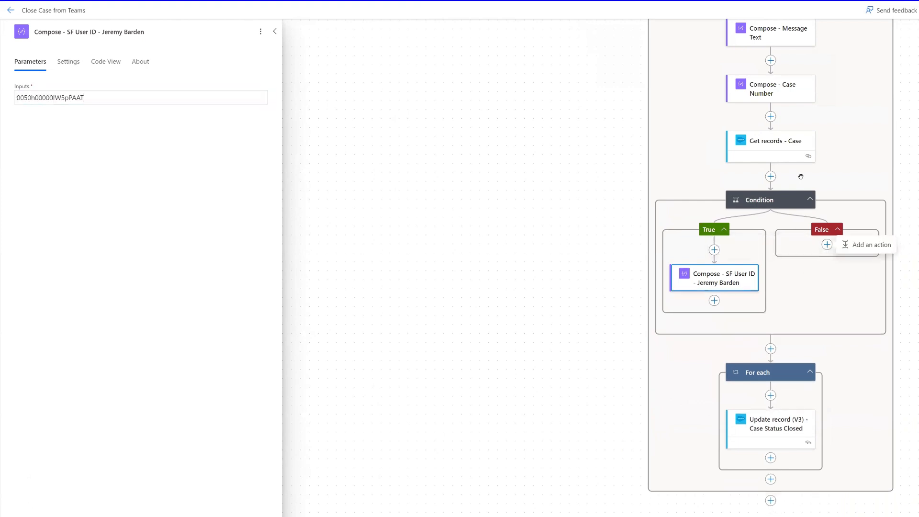
Step: Add a Compose action to the False branch titled 'Compose - SF User ID - <second user>'
left_click(851, 245)
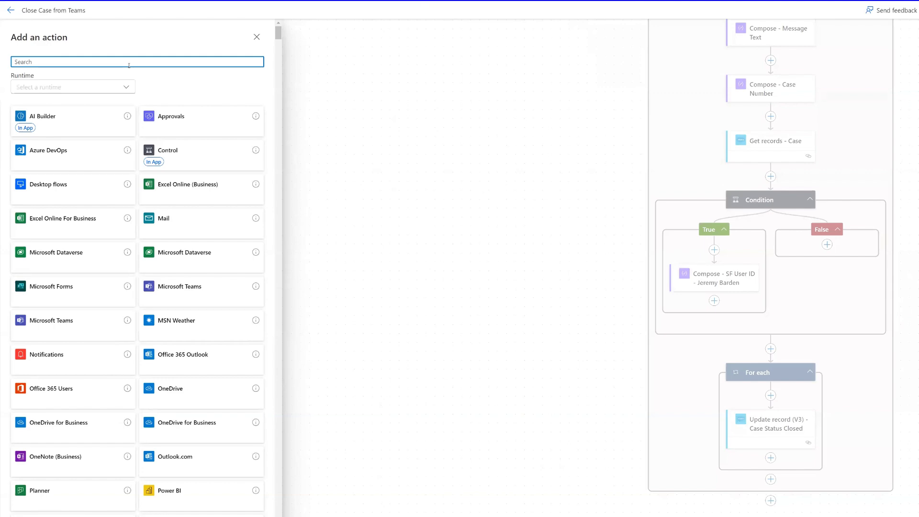
type("compose")
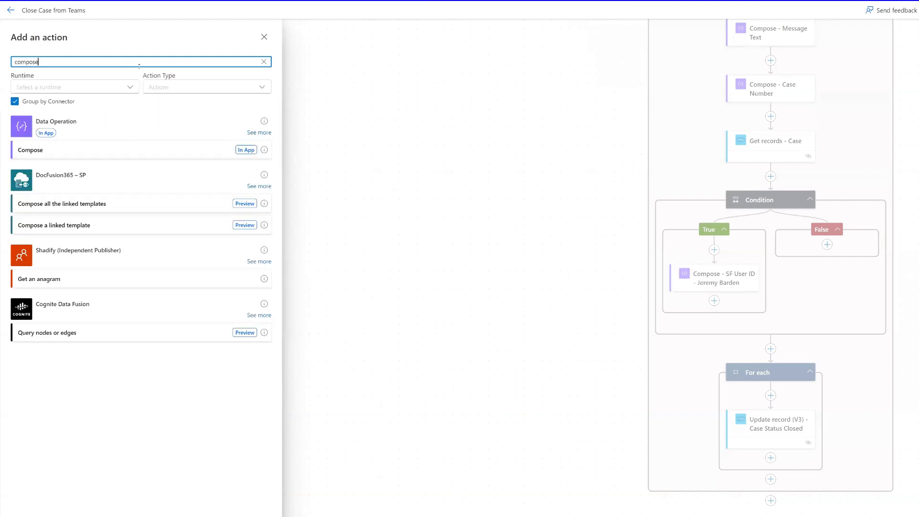
left_click(99, 149)
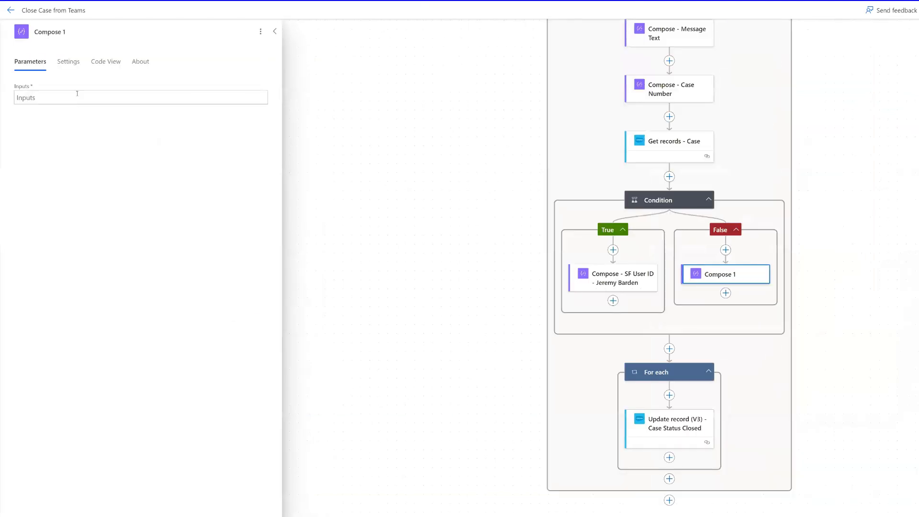
left_click(78, 33)
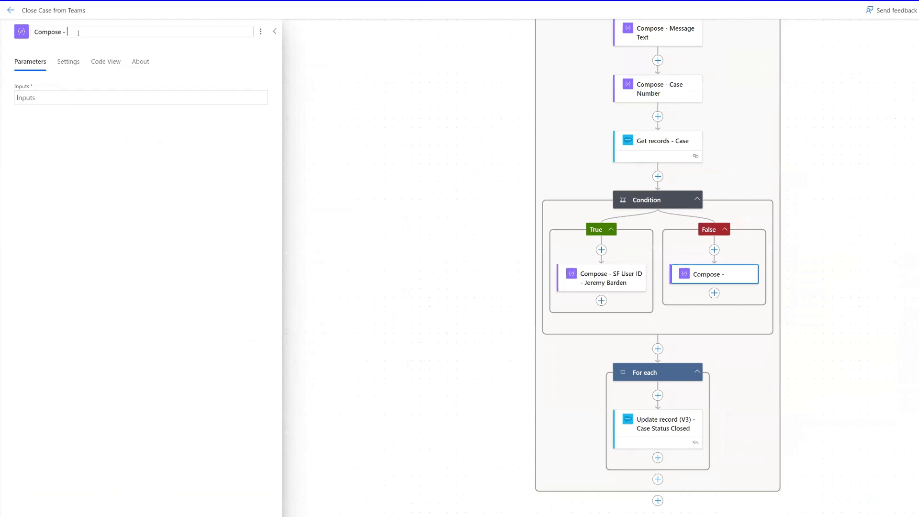
type("- SF u")
key("BackSpace")
type("User ID - Bo")
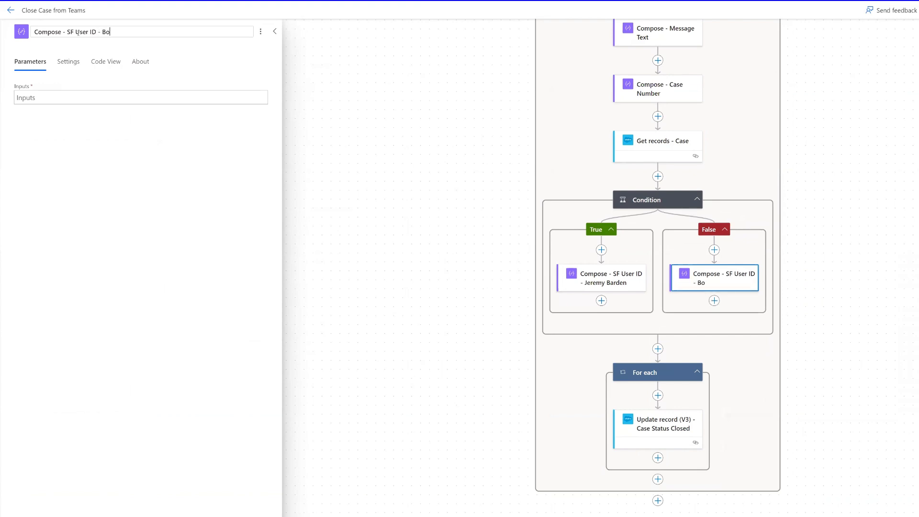
type("b Sacamono")
left_click(139, 81)
Step: Paste the second user's Salesforce user ID into Inputs, correcting its last character to 'F'
left_click(123, 95)
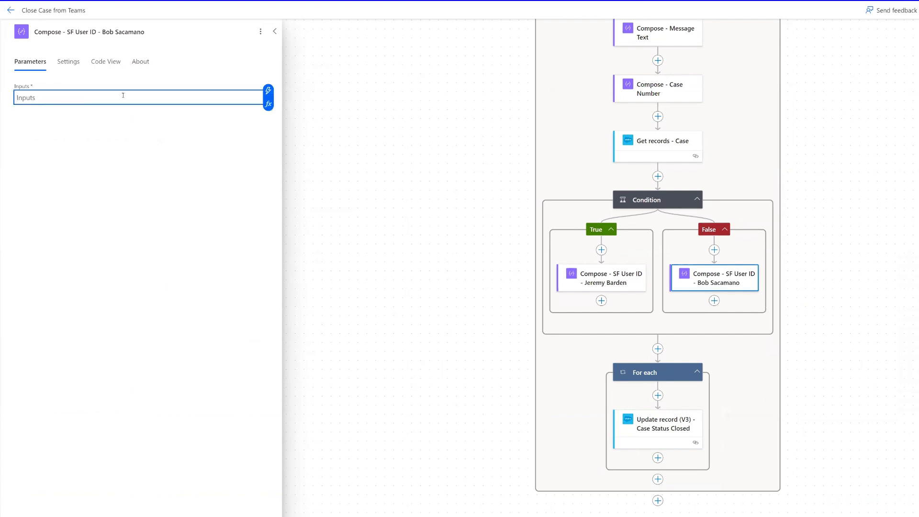
type("0050h00000IW5pPAAT")
key("BackSpace")
type("F")
Step: Add a Salesforce Update record (V3) step after the Condition, titled 'Change Owner to Team Member'
left_click(658, 349)
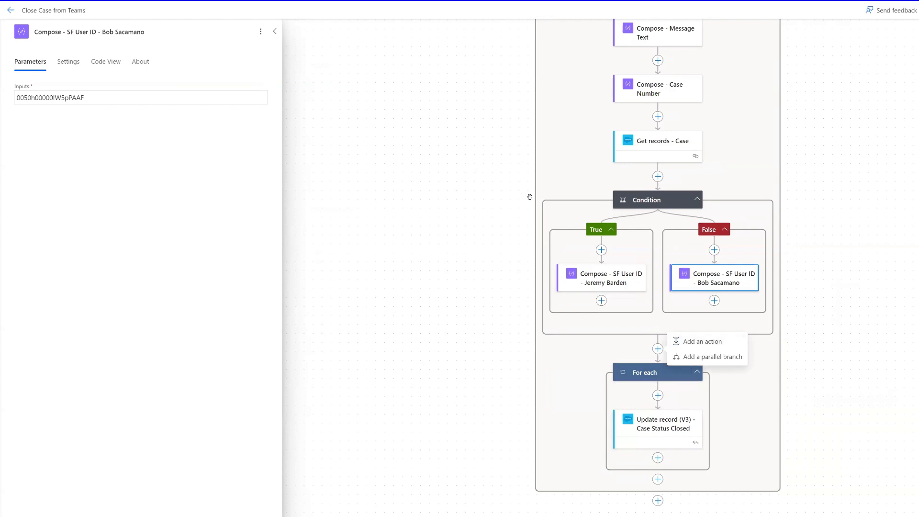
left_click(702, 342)
type("salesforce")
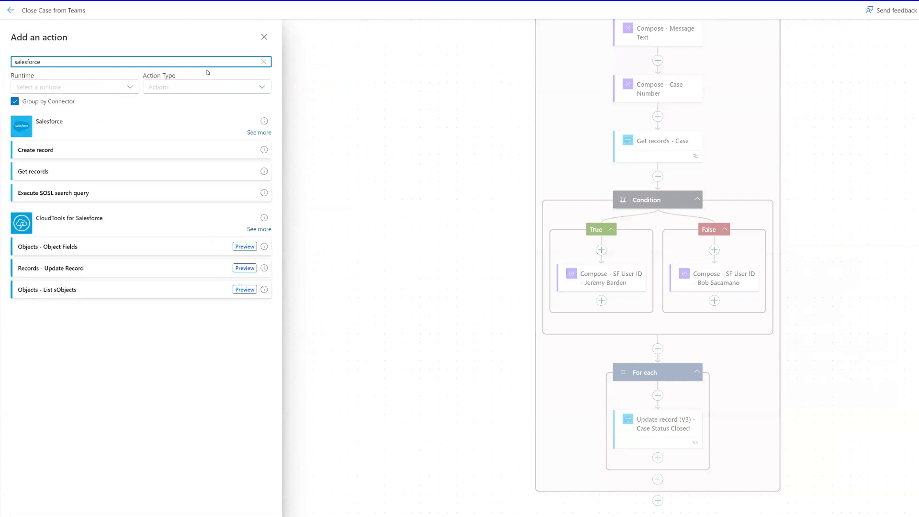
left_click(259, 133)
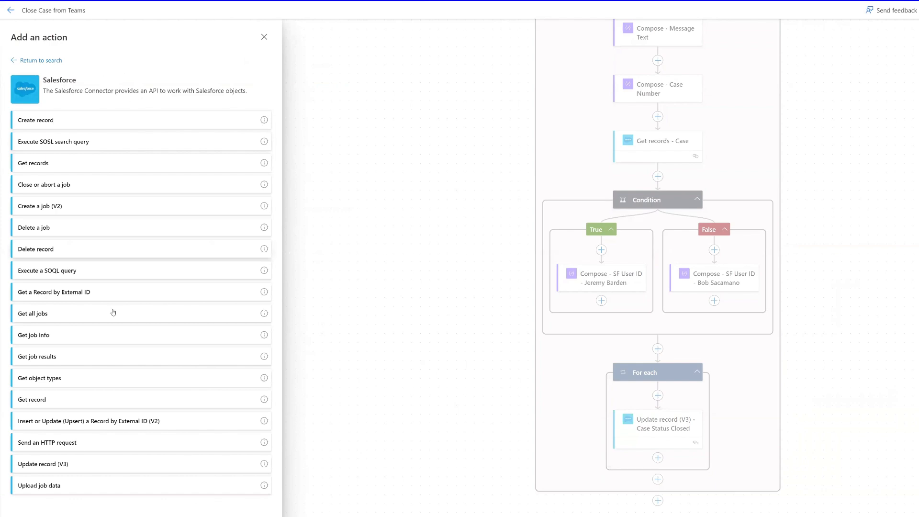
left_click(57, 452)
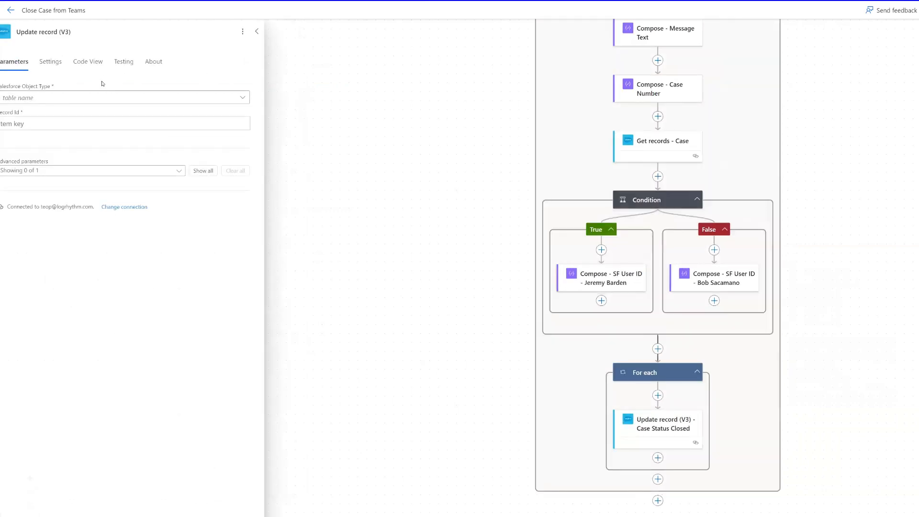
type("- Cha")
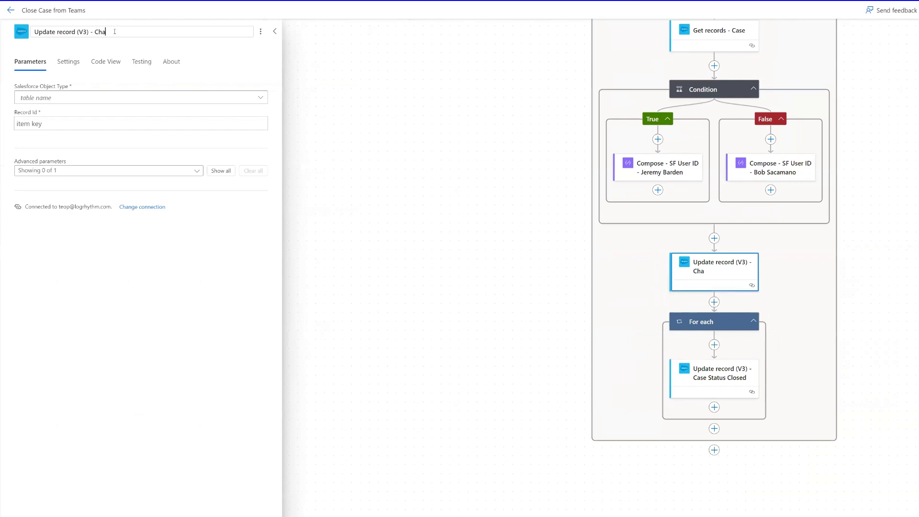
type("nge Owner to")
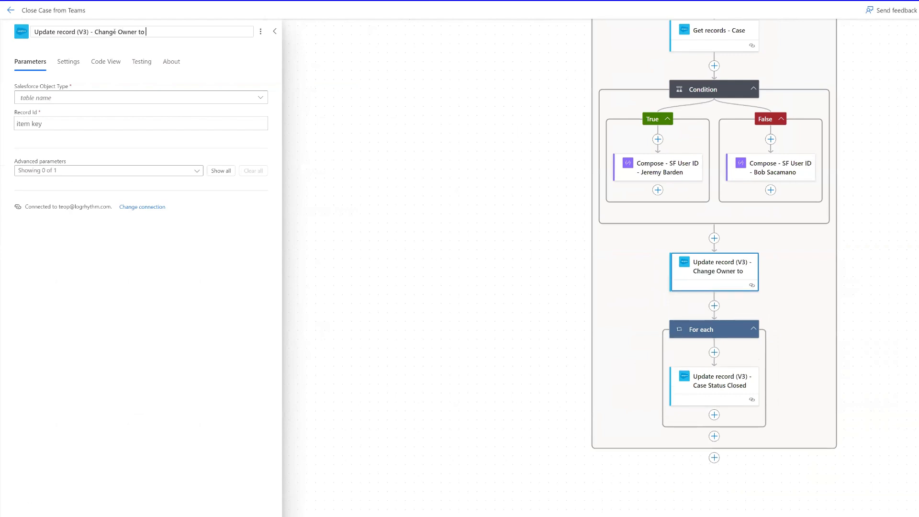
type(" Team mem")
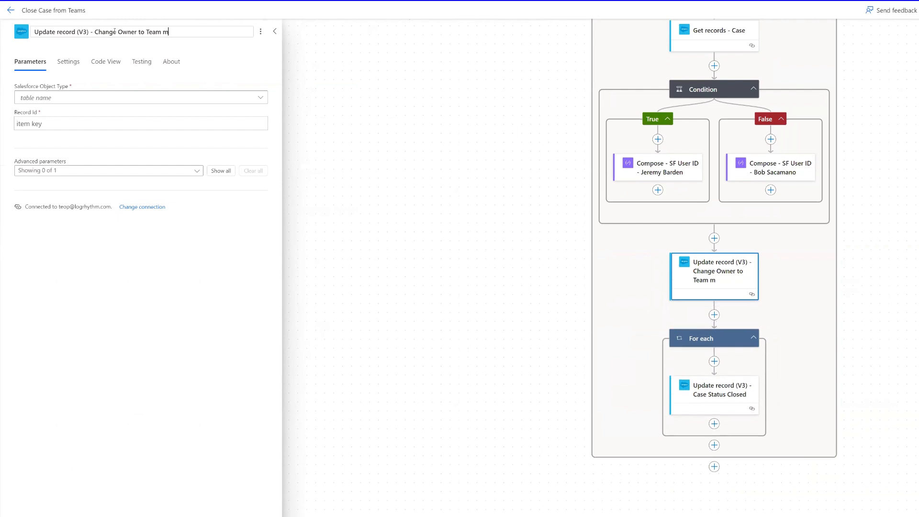
key("BackSpace")
key("BackSpace")
key("BackSpace")
type("Member")
Step: Set the update's Object Type to Cases and Record Id to Case ID
left_click(93, 100)
type("cases")
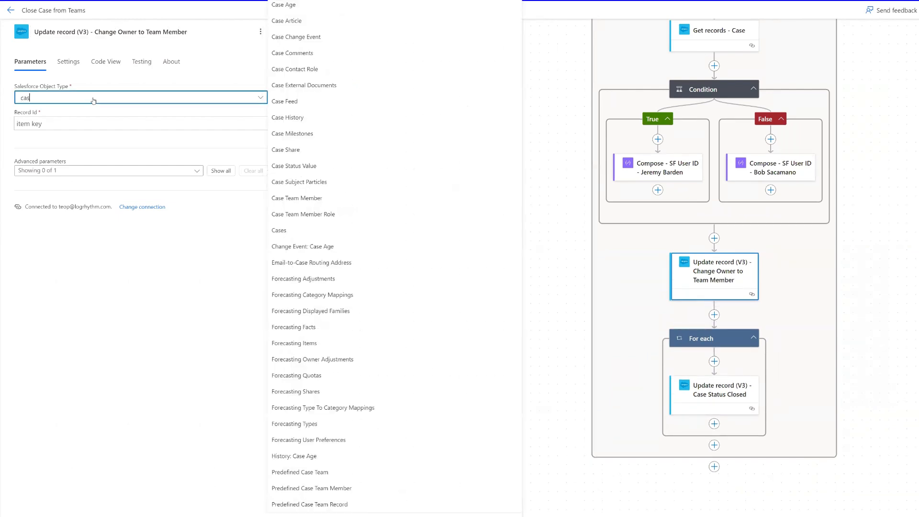
left_click(71, 126)
left_click(268, 117)
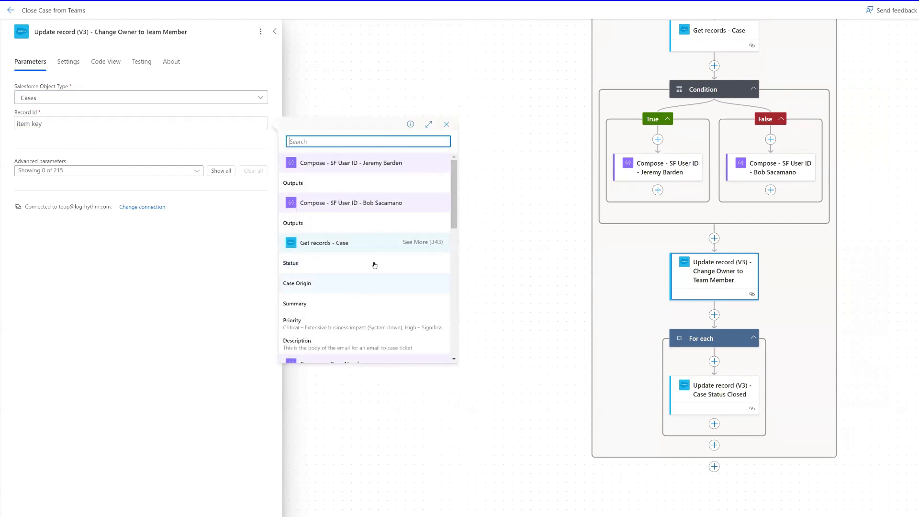
left_click(421, 244)
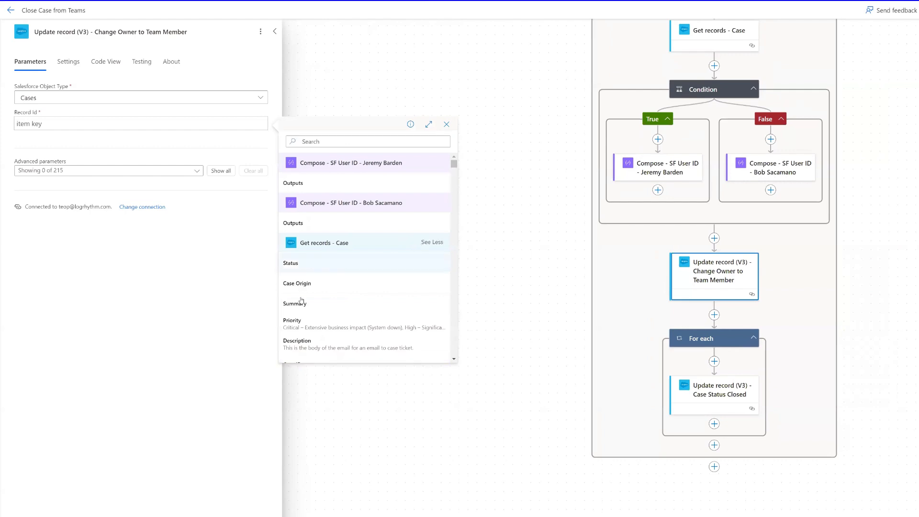
scroll(316, 307, "down", 1)
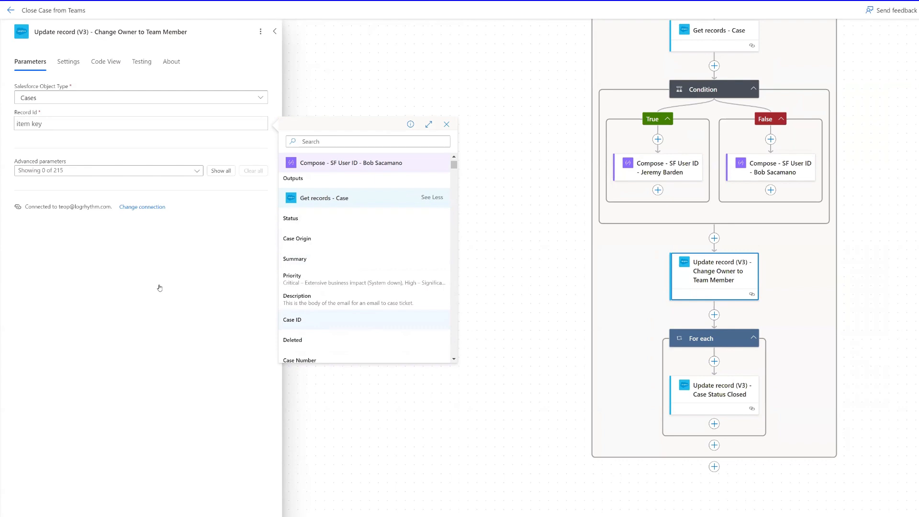
left_click(194, 170)
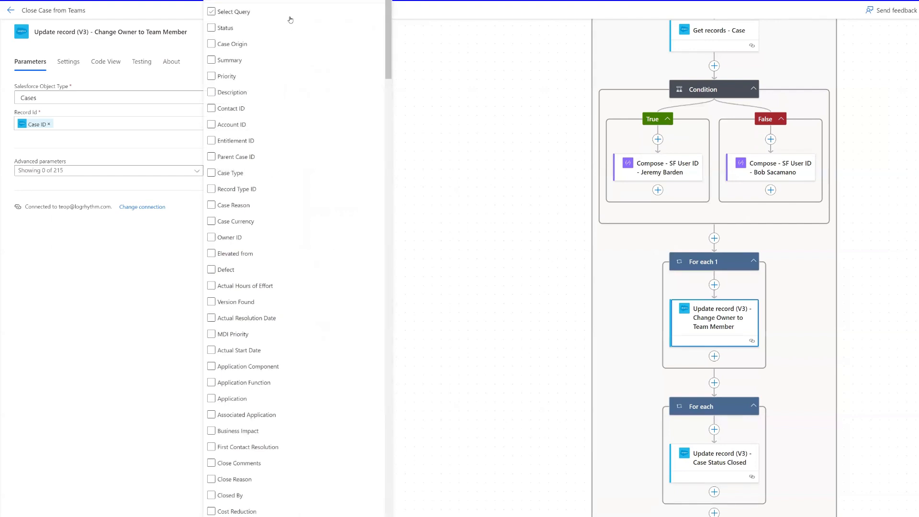
Step: Add the Owner ID field and fill it with both Compose - SF User ID Outputs
type("owner id")
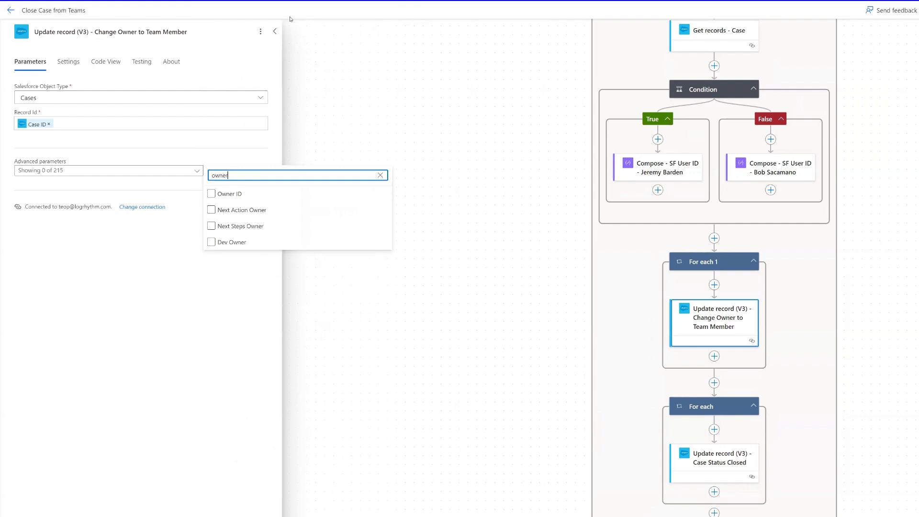
left_click(211, 194)
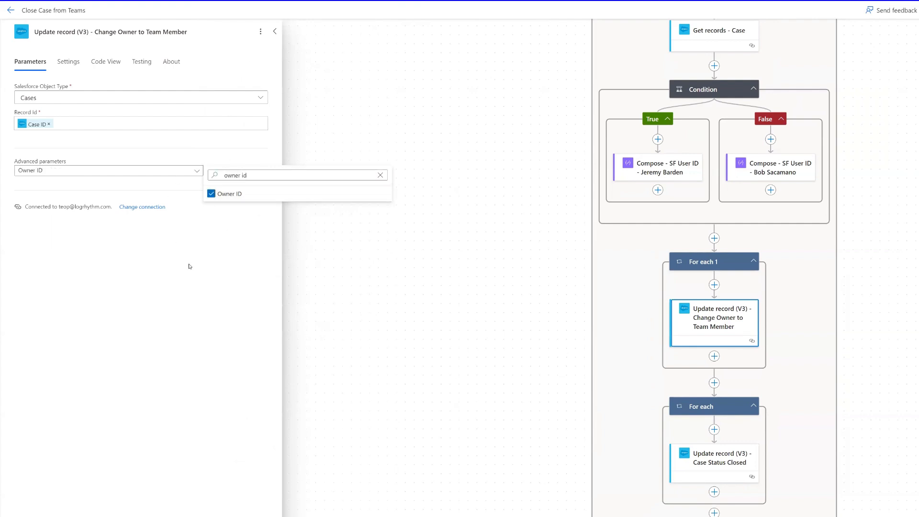
left_click(177, 232)
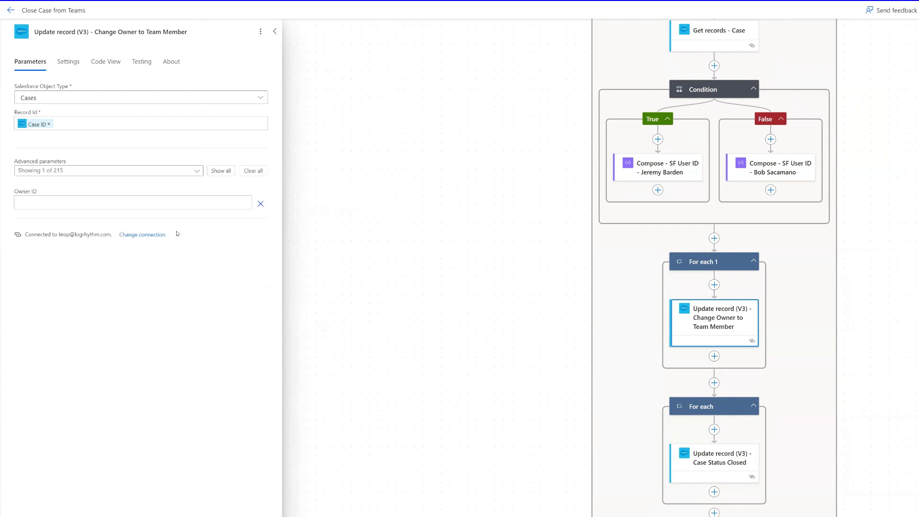
left_click(70, 203)
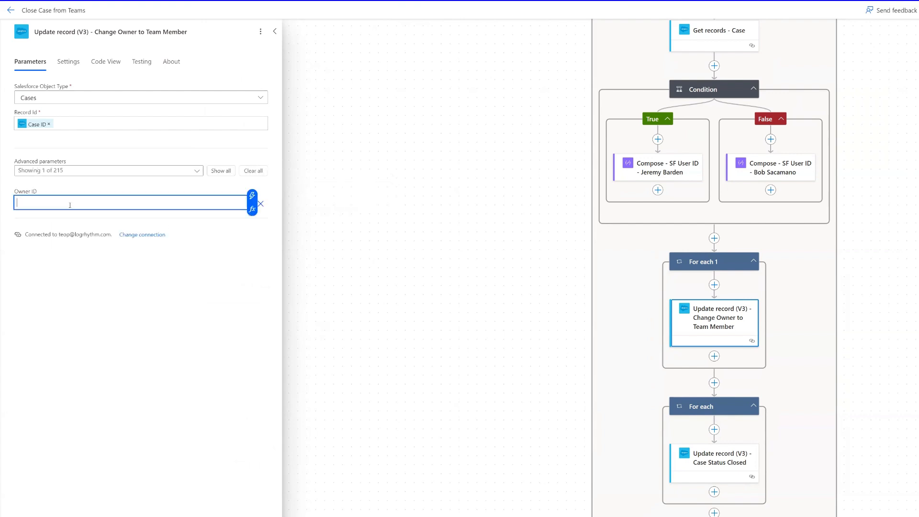
left_click(252, 196)
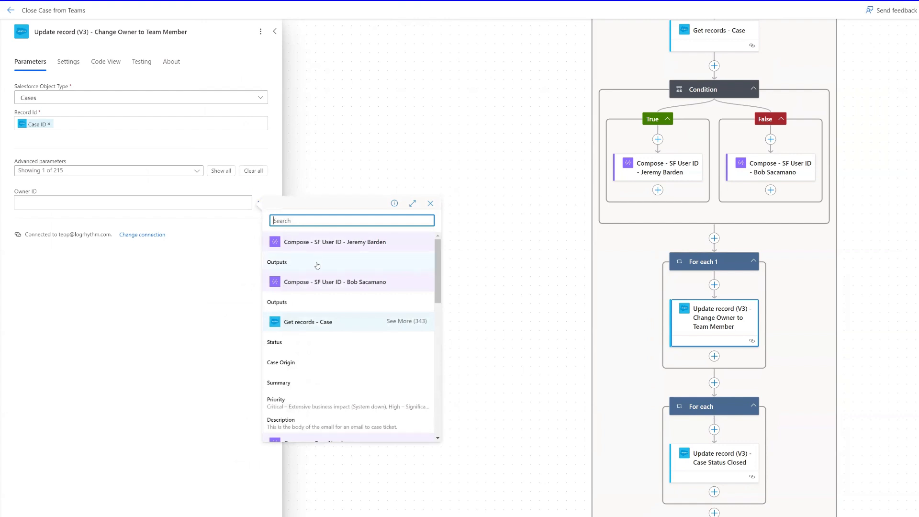
left_click(315, 263)
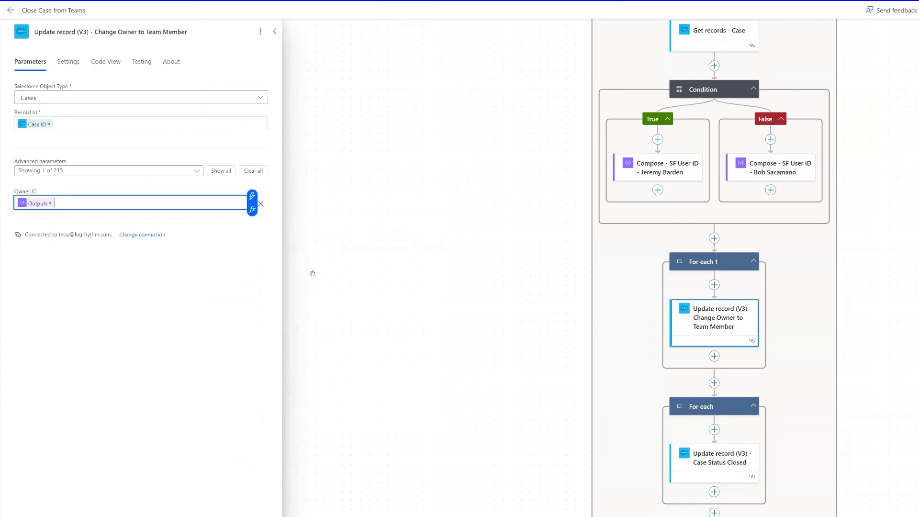
left_click(252, 195)
left_click(300, 302)
scroll(780, 351, "down", 5)
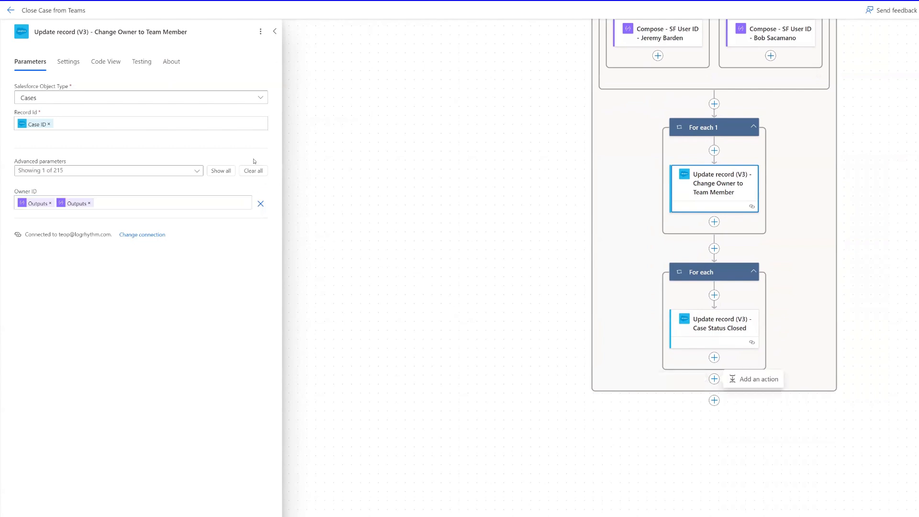
Step: Add Microsoft Teams 'Reply with a message in a channel' after the last loop
left_click(737, 378)
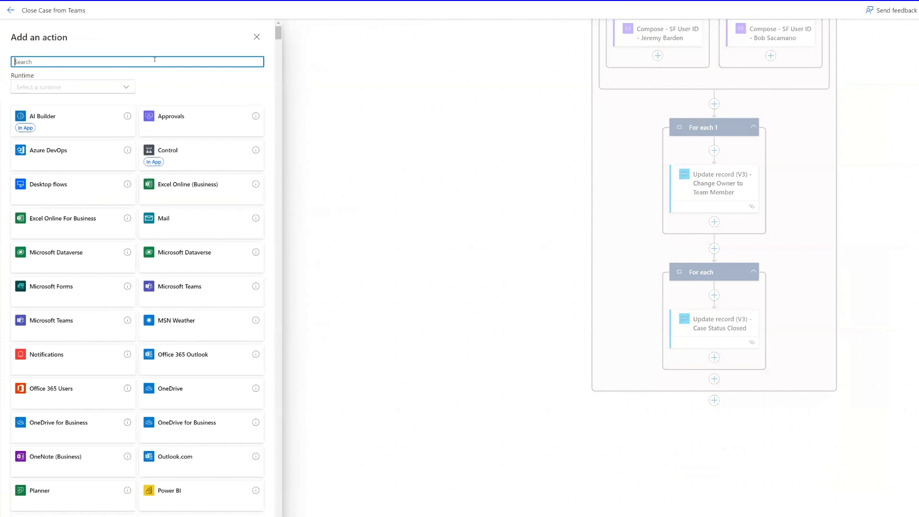
type("reply")
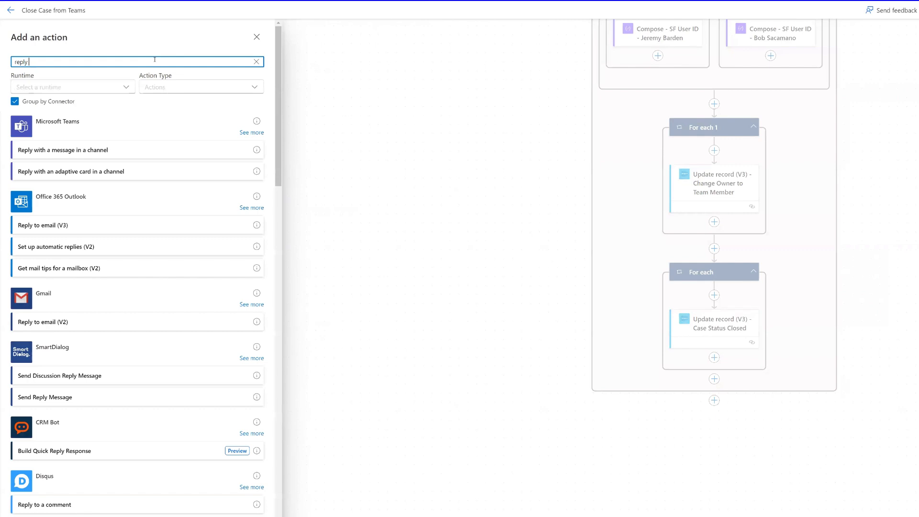
left_click(104, 150)
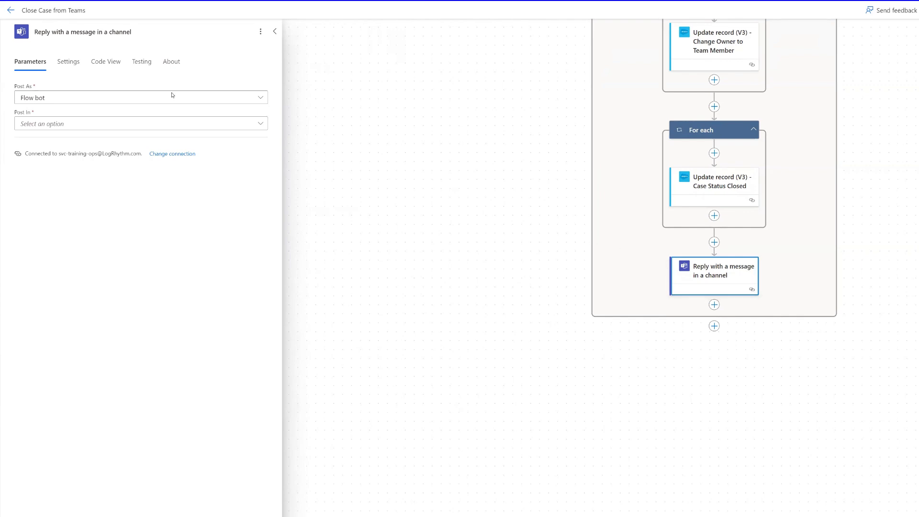
Step: Set Post As User, Post In Channel, Team 'Power Automate Testing', Channel 'General'
left_click(88, 101)
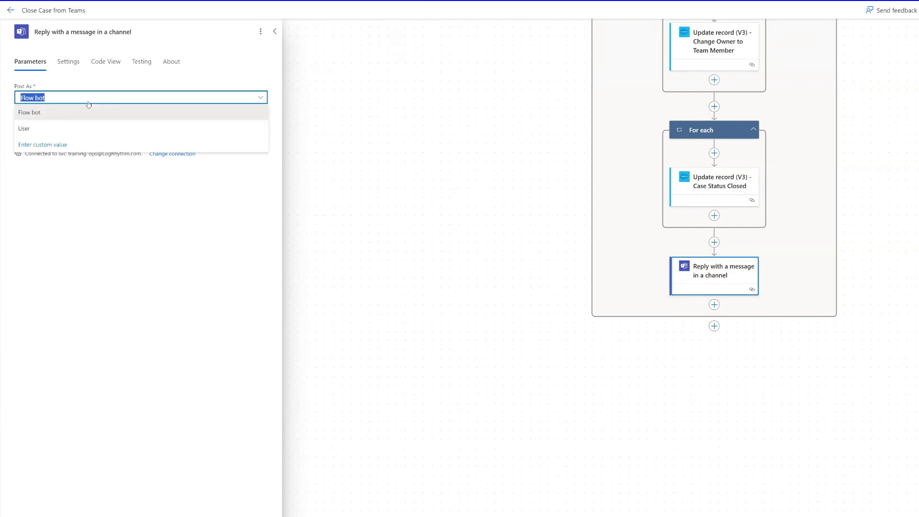
left_click(38, 129)
left_click(101, 126)
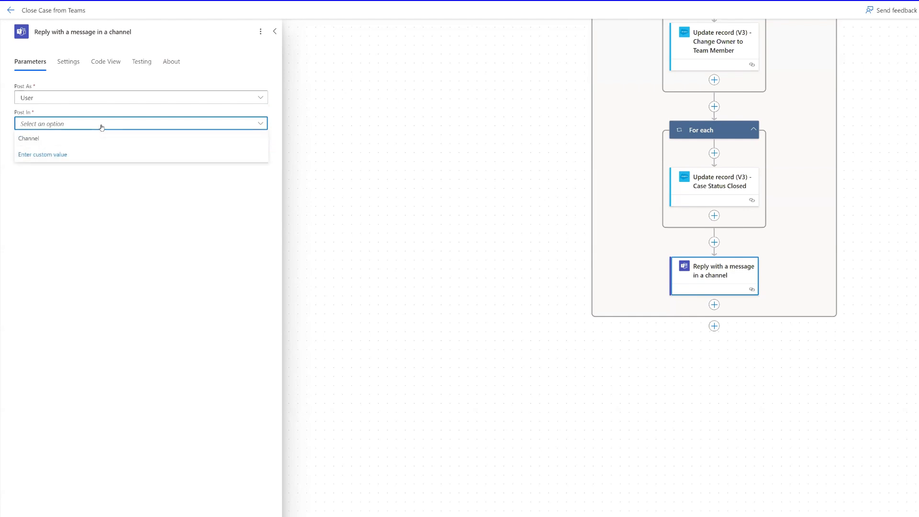
left_click(70, 143)
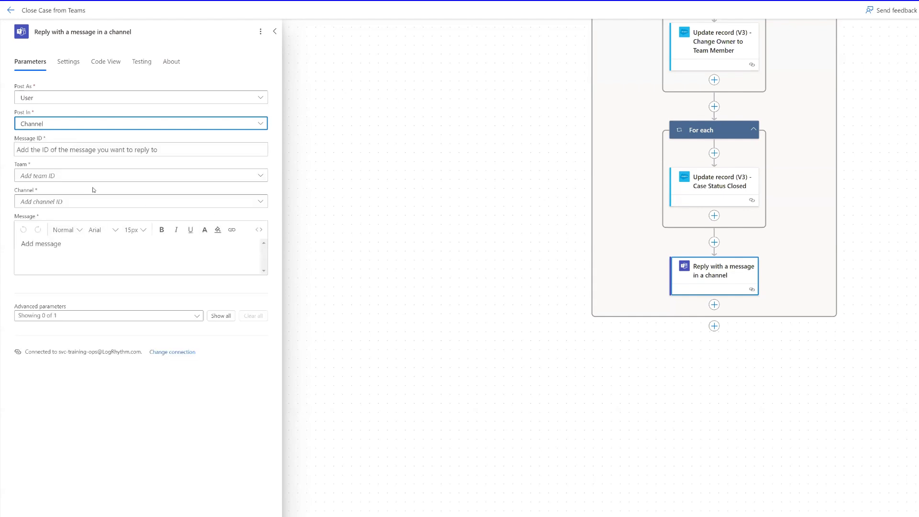
left_click(91, 175)
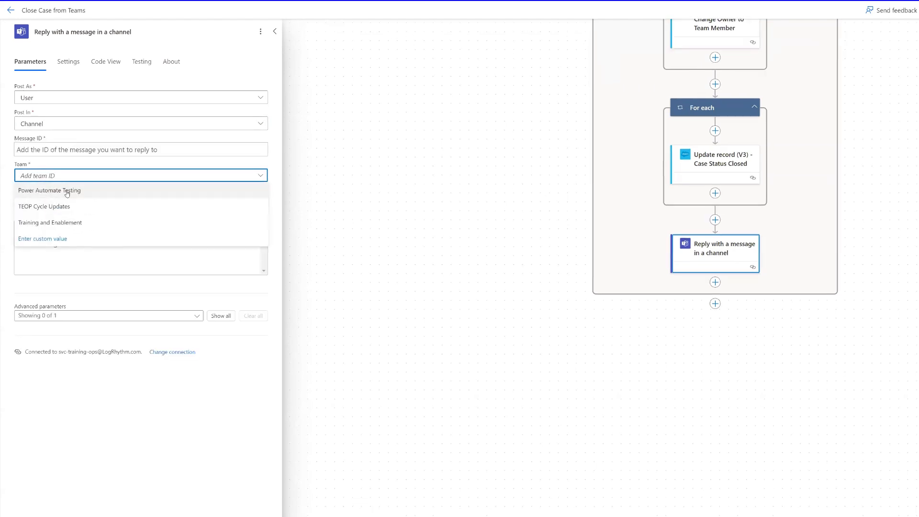
left_click(67, 193)
left_click(68, 201)
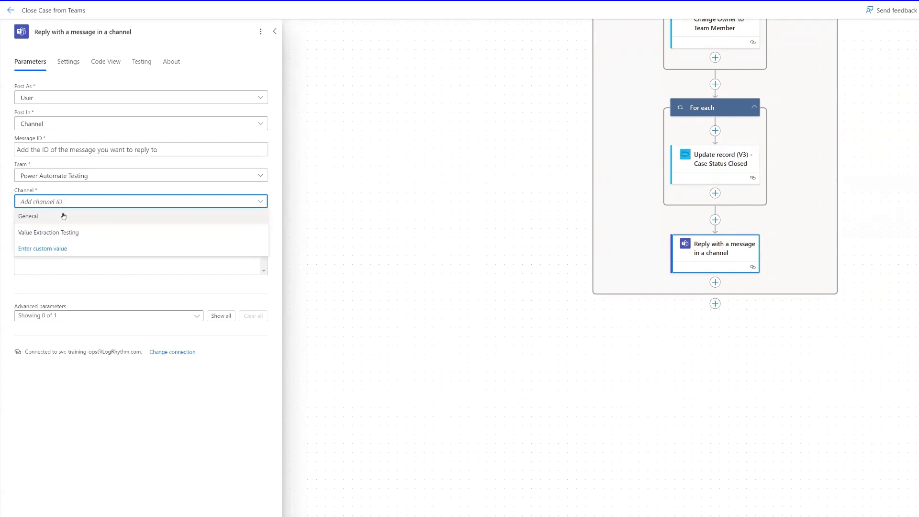
left_click(63, 218)
left_click(50, 146)
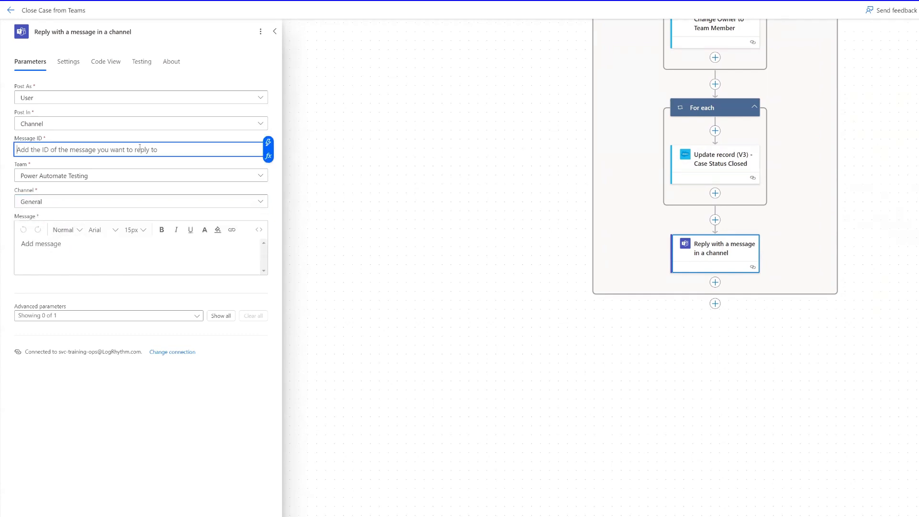
Step: Set the reply's Message ID to the trigger's MessageId token
left_click(267, 145)
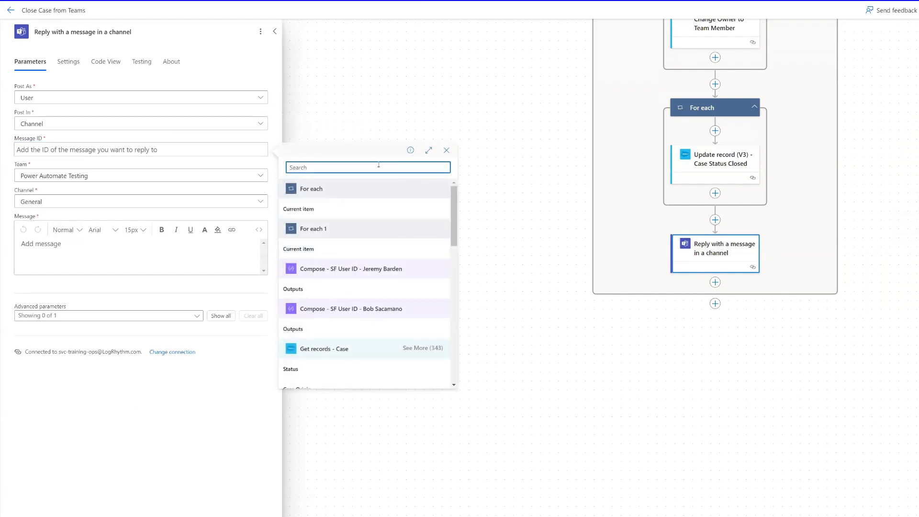
type("message id")
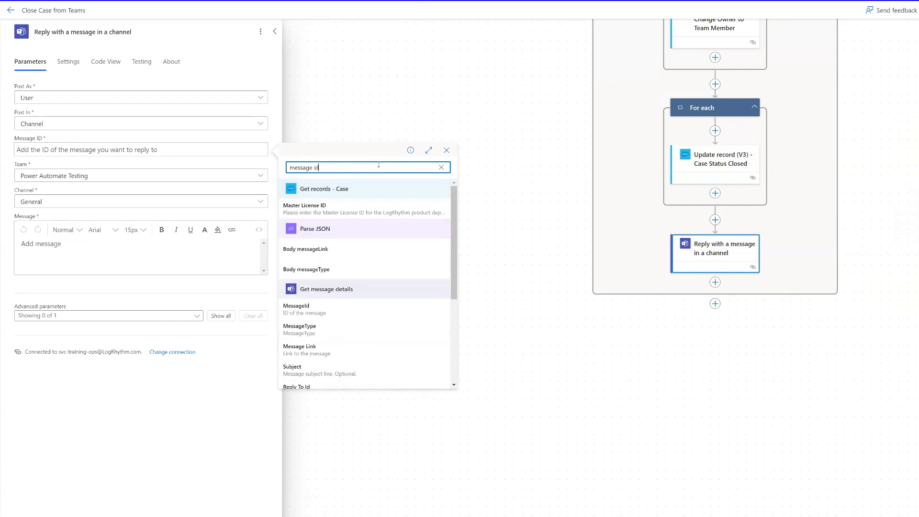
left_click(315, 309)
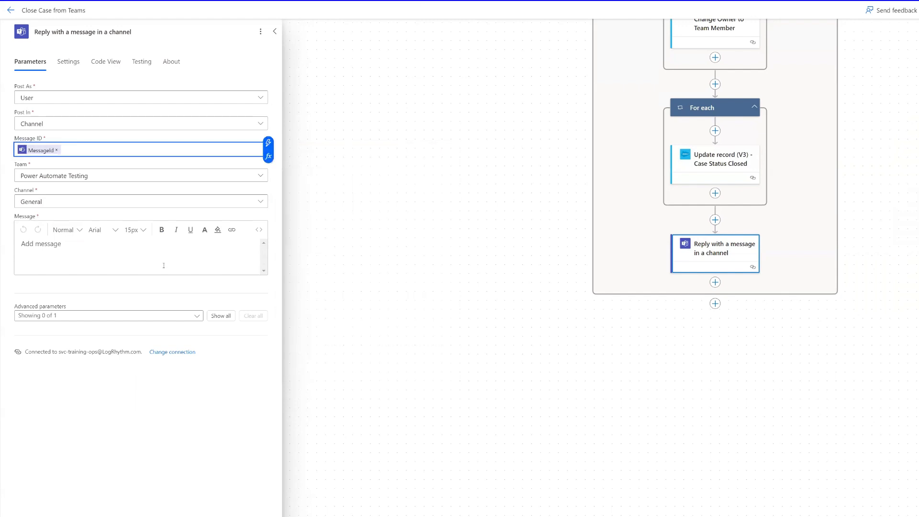
Step: Write the message 'Case [Case Number] has been closed by [From User Display Name]'
left_click(85, 246)
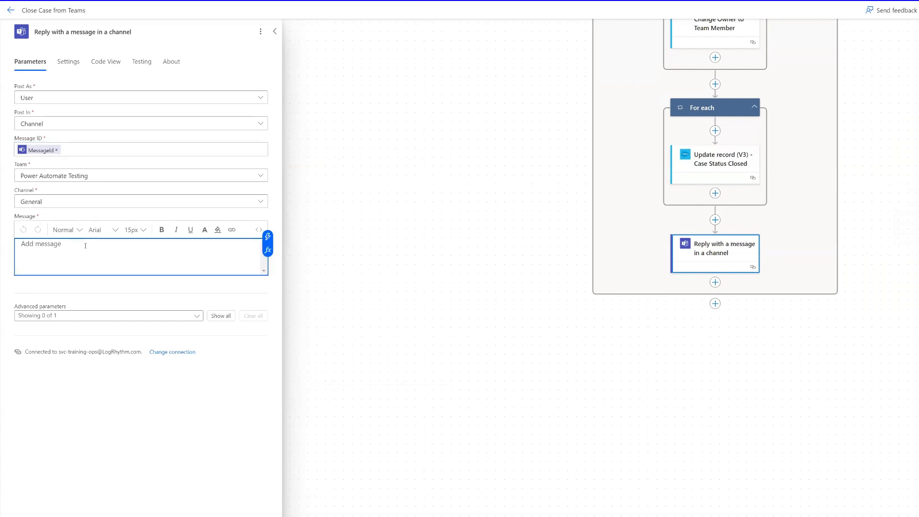
type("Case")
left_click(268, 236)
scroll(359, 322, "down", 2)
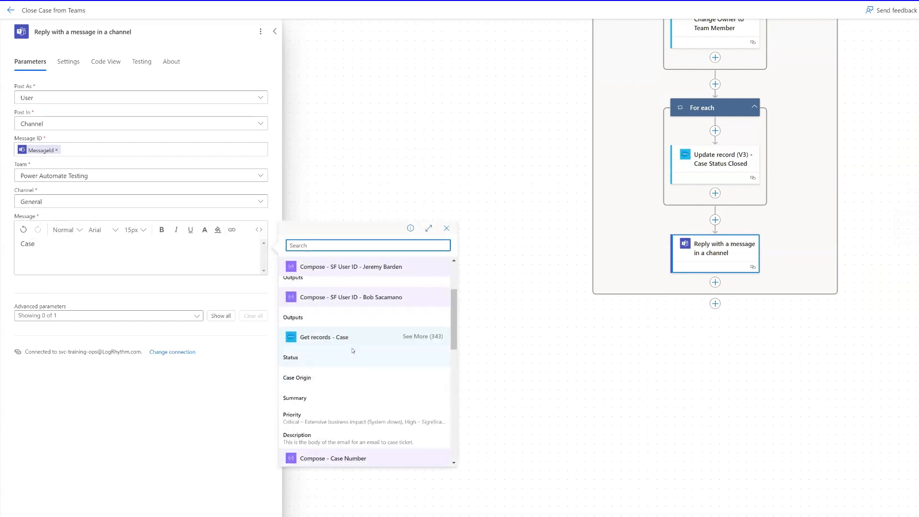
type("case")
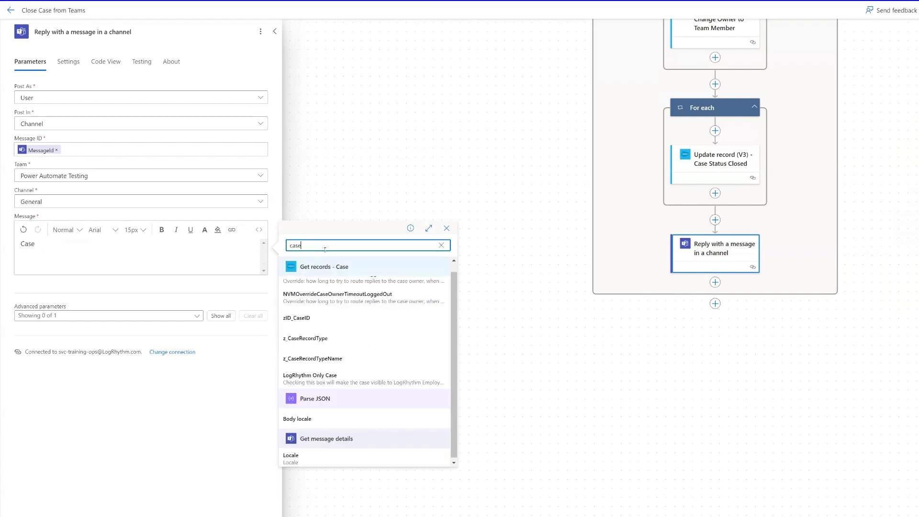
type(" number")
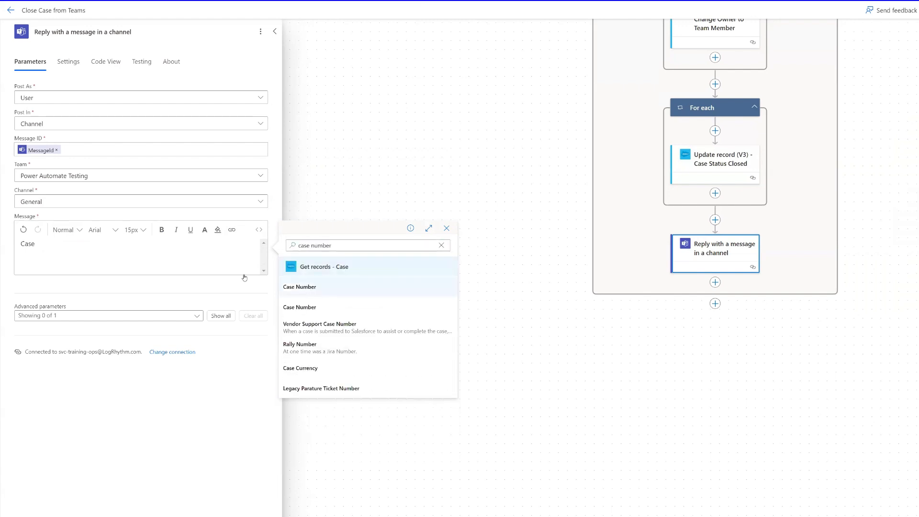
left_click(308, 287)
type("has been closed by")
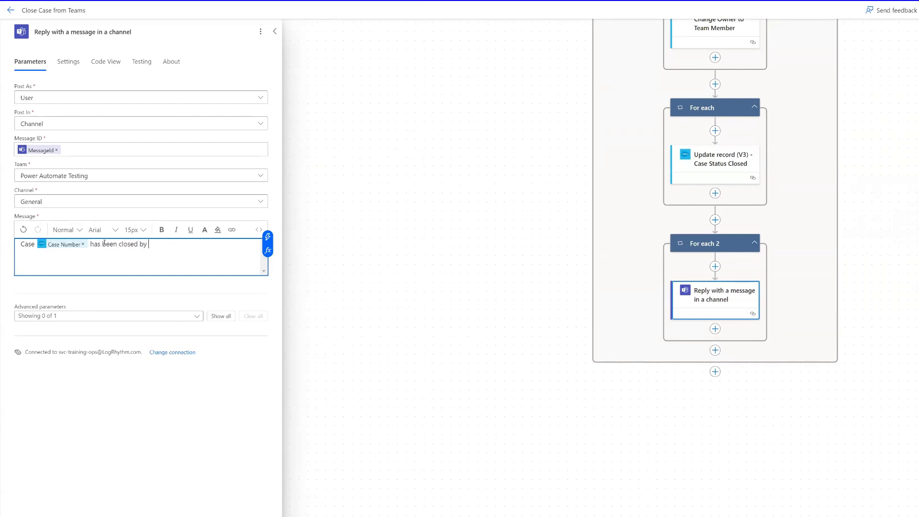
left_click(267, 237)
type("displa")
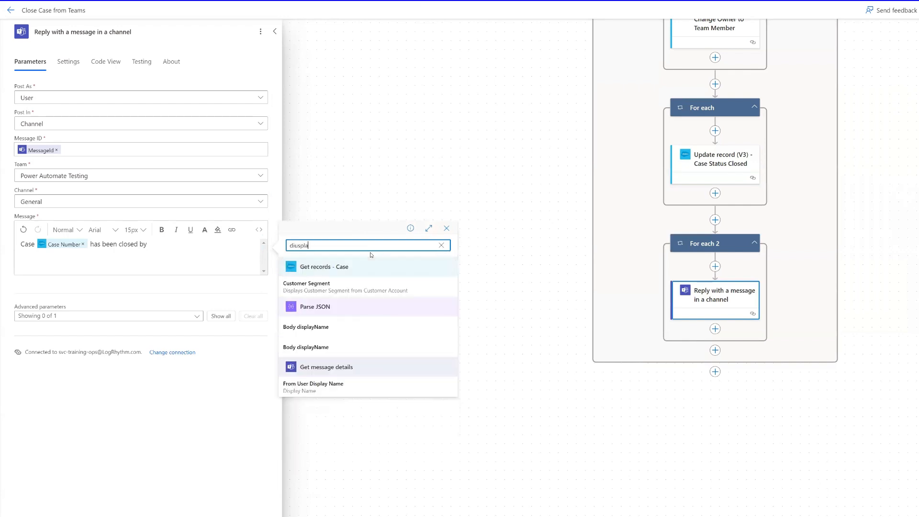
type("y")
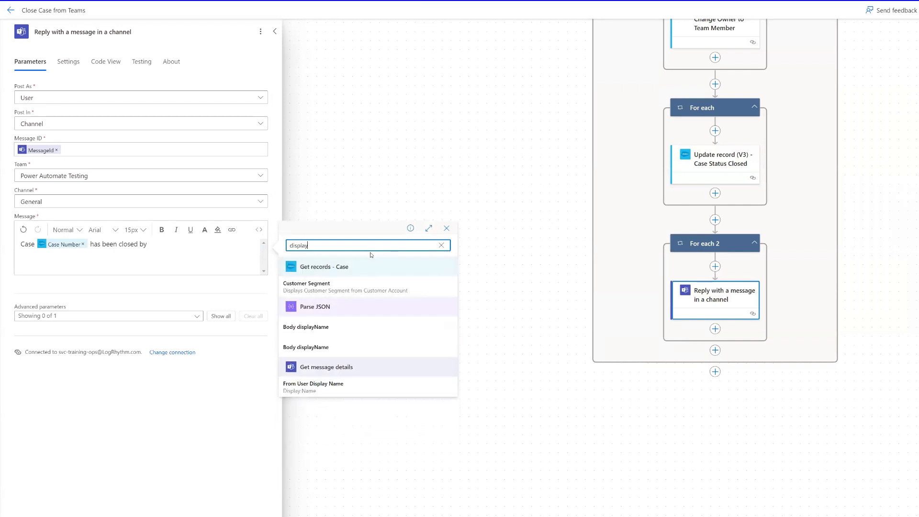
left_click(323, 385)
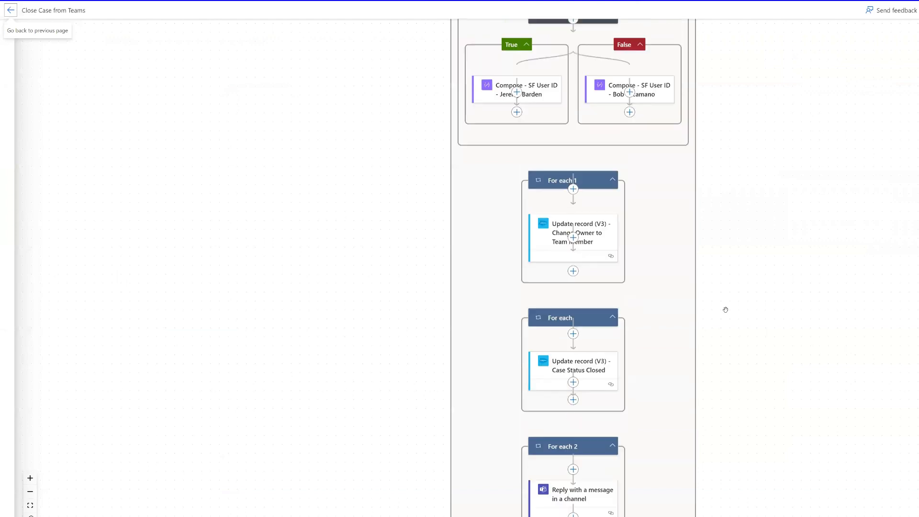
scroll(725, 310, "down", 3)
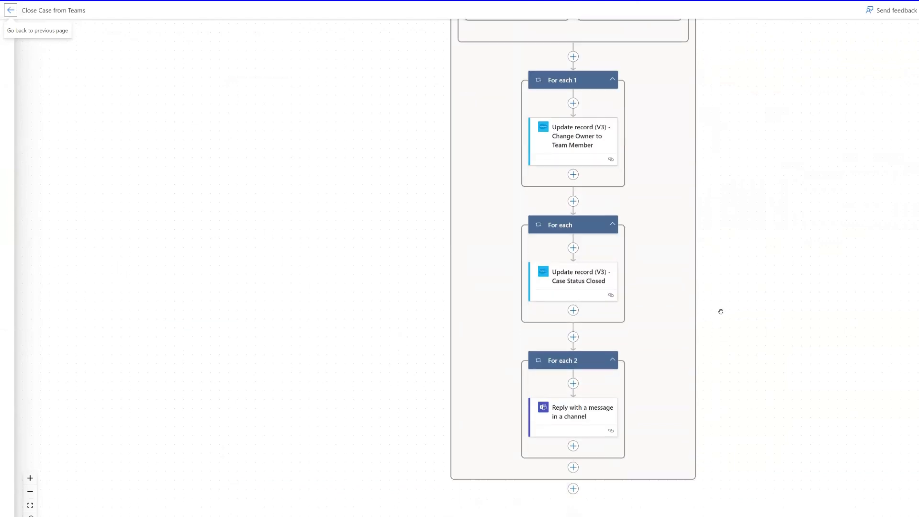